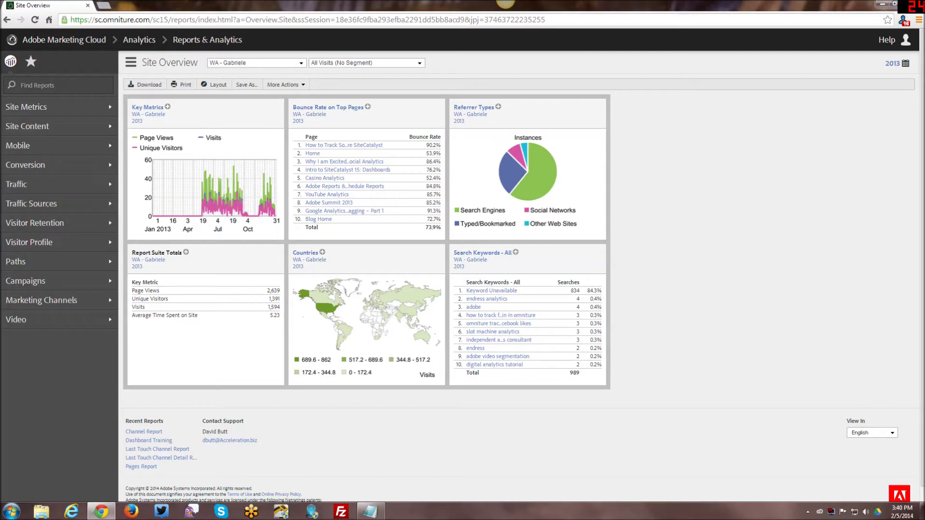
Step: Switch the left panel from report categories to favorites and Admin Tools options
click(28, 62)
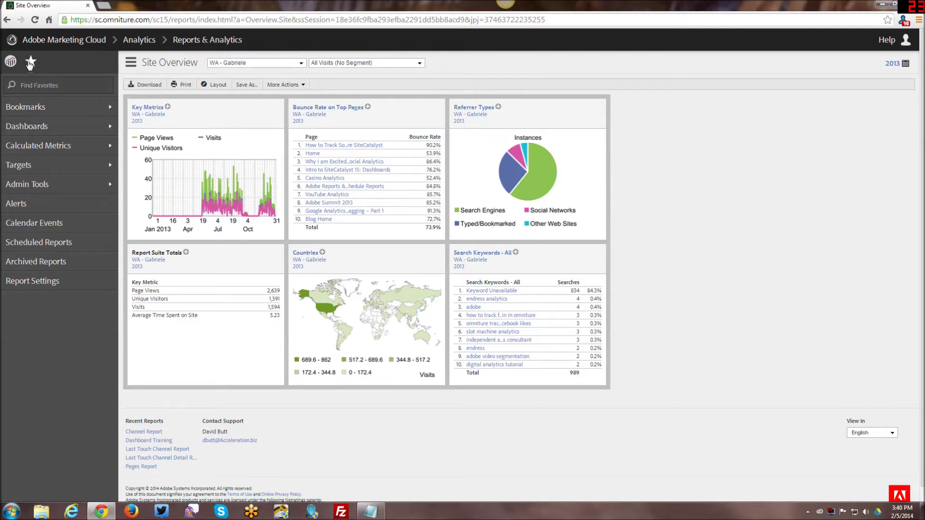
mouse_move(42, 184)
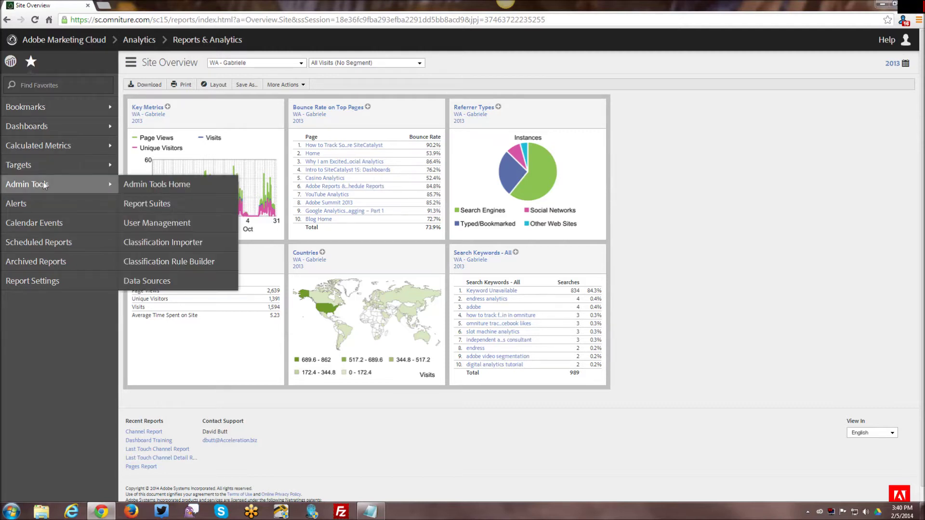
Step: Open the report suite list and bring up the settings menu for WA - Gabriele
click(156, 205)
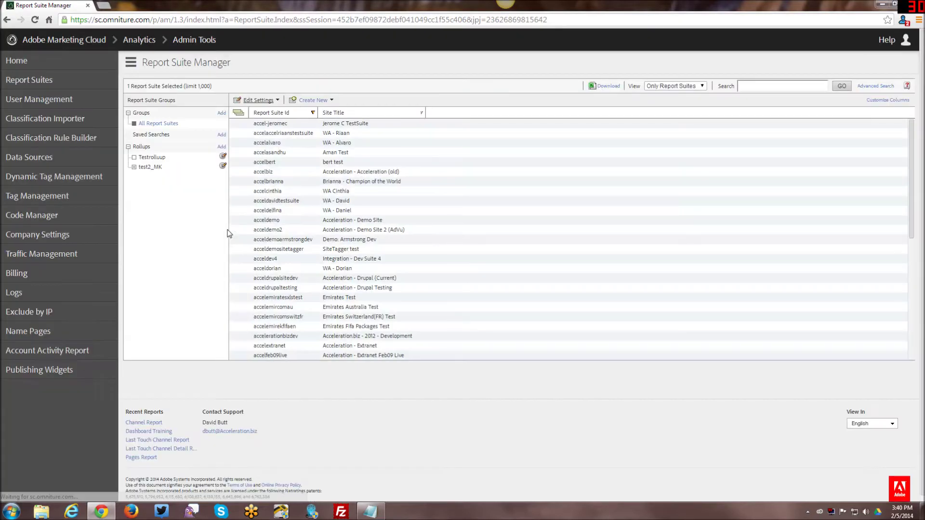
scroll(313, 270, down, 6)
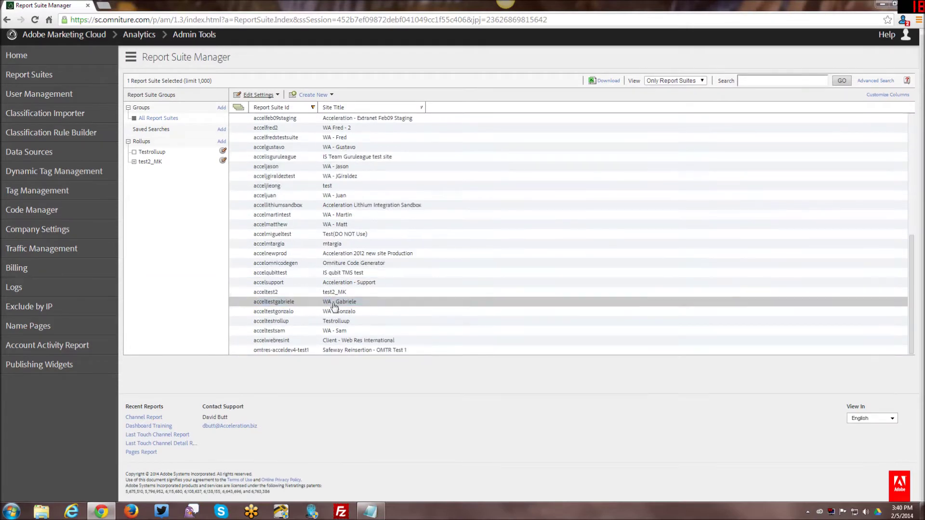
click(260, 95)
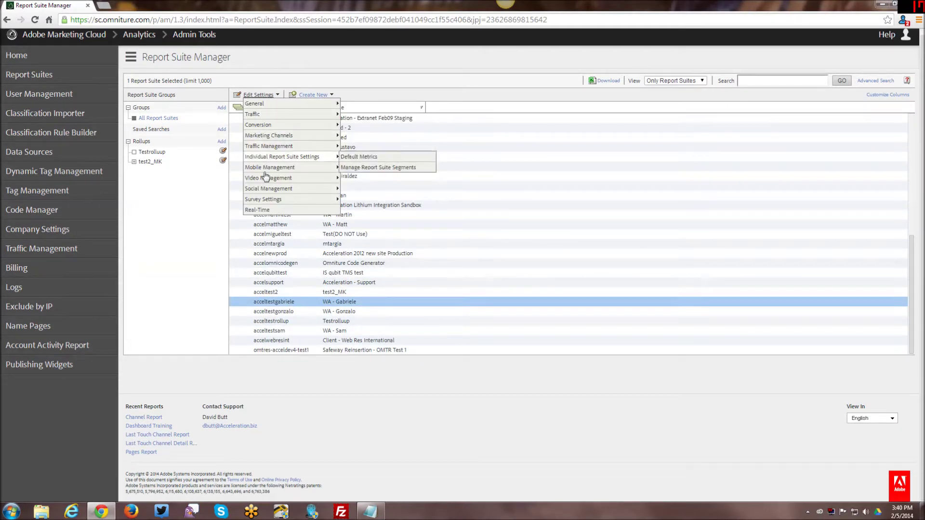
Step: Open the Marketing Channel Manager and add a ninth channel row
mouse_move(279, 140)
click(371, 136)
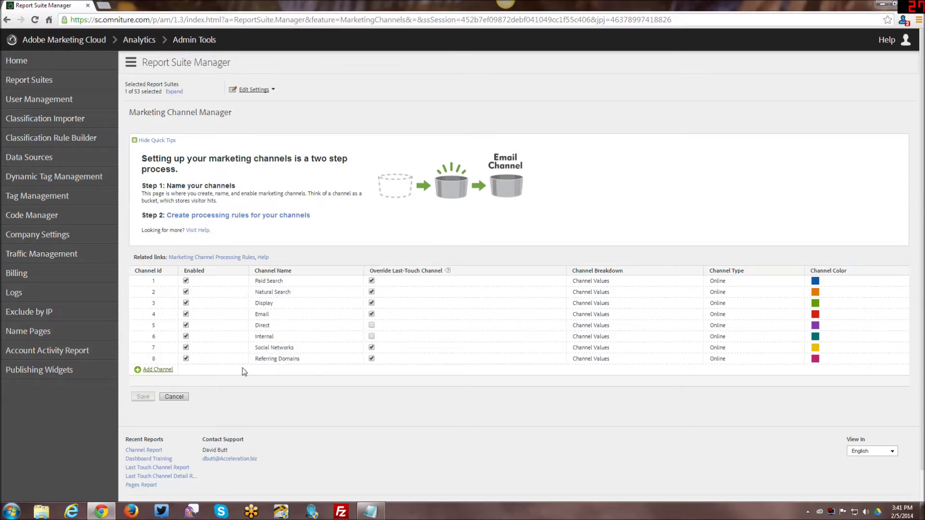
click(147, 370)
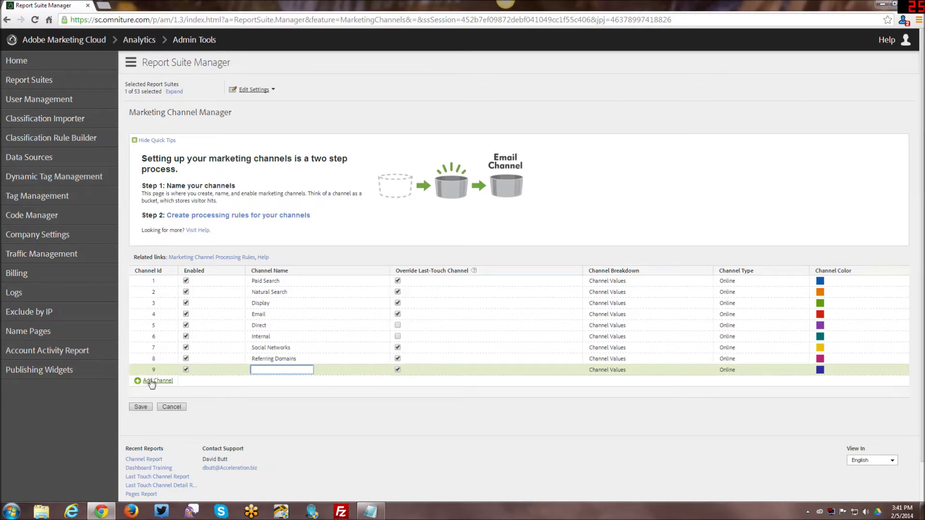
Step: Leave channel 9 unnamed and turn off its Override Last-Touch Channel and Enabled options
click(181, 368)
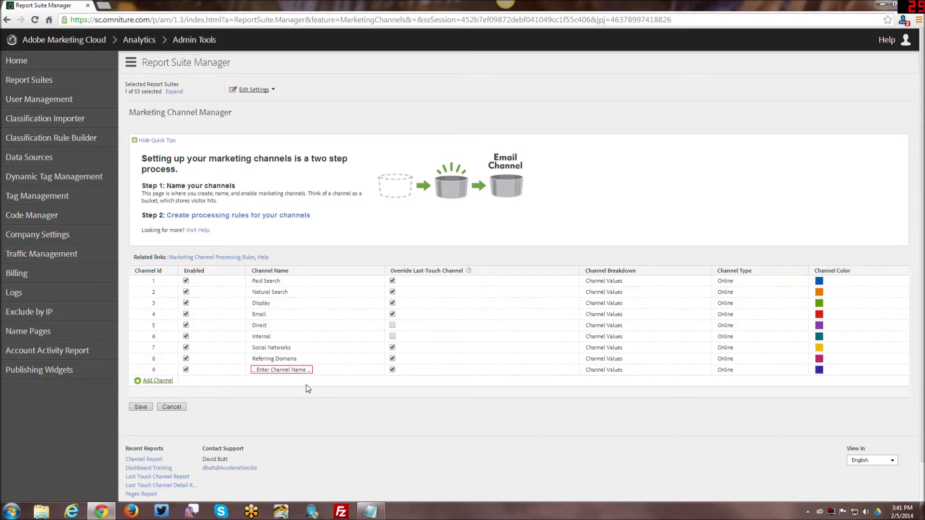
click(392, 370)
click(186, 370)
mouse_move(469, 274)
Step: Scroll through the channel list to review the eight channels and unnamed channel 9
scroll(383, 415, down, 1)
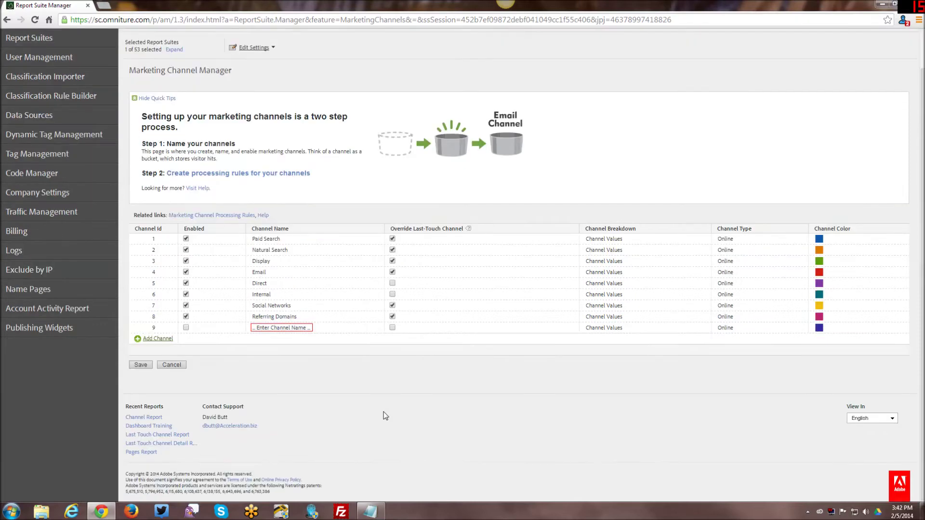
scroll(385, 415, up, 1)
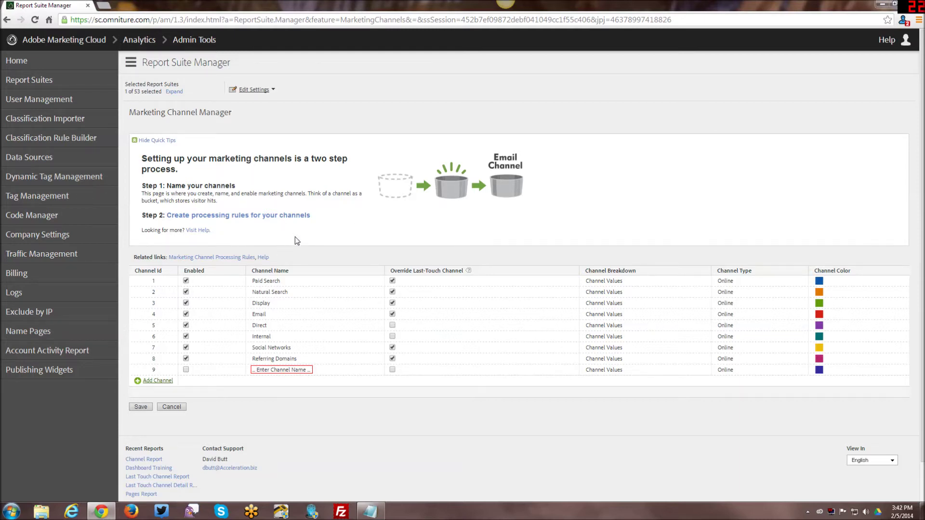
Step: Return to Reports & Analytics and open the Marketing Channel Overview report
click(57, 47)
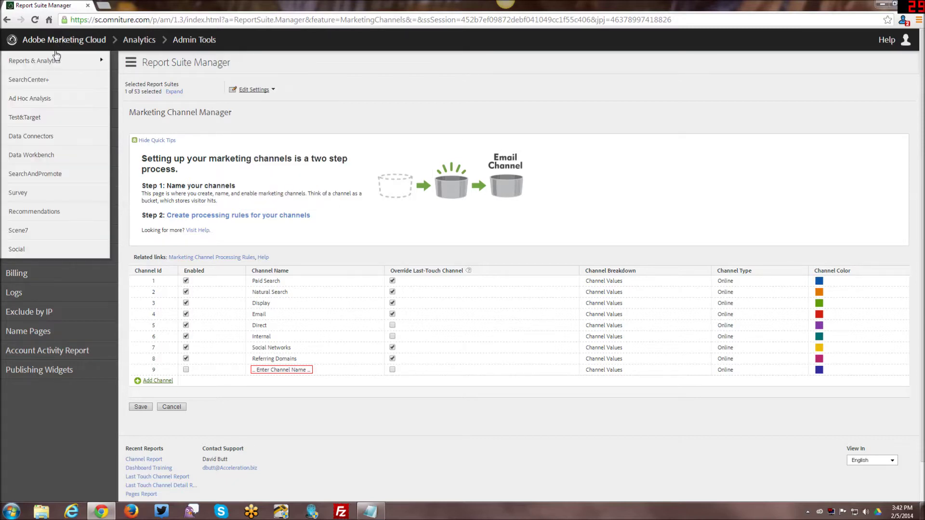
click(61, 59)
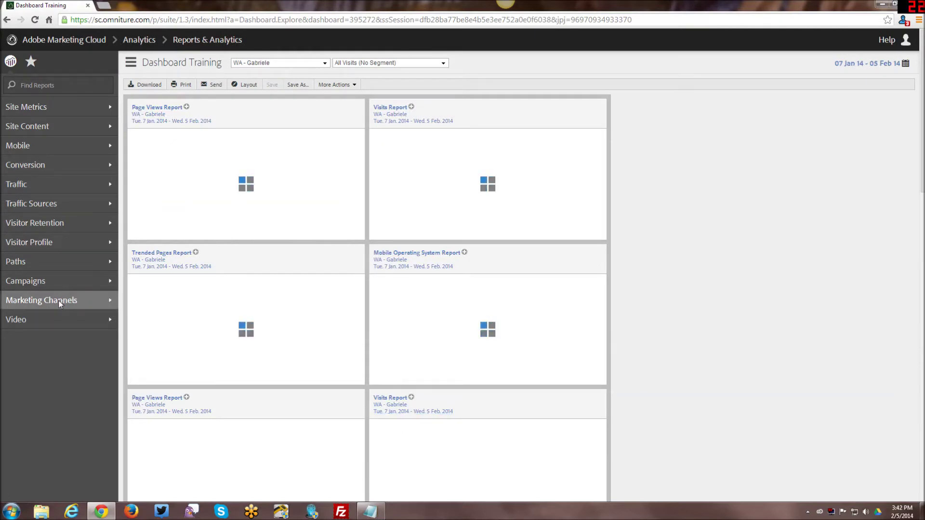
mouse_move(58, 300)
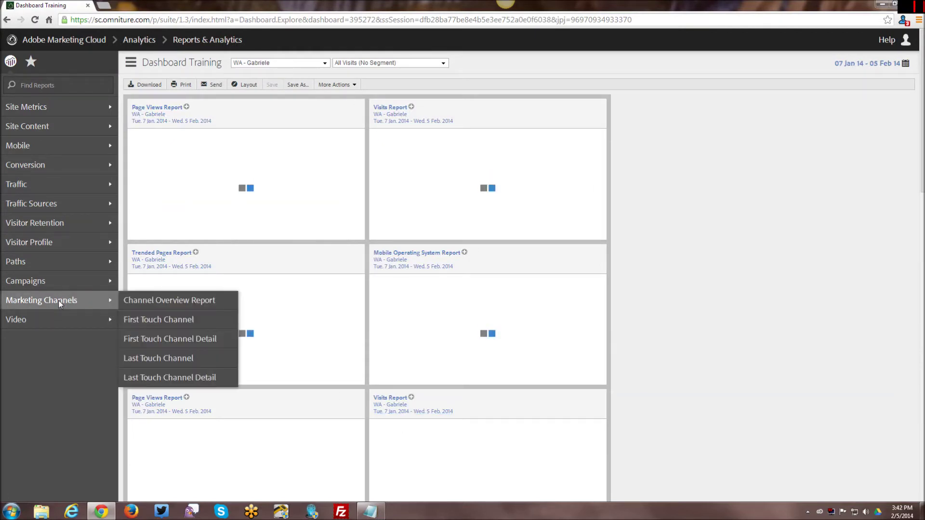
click(161, 304)
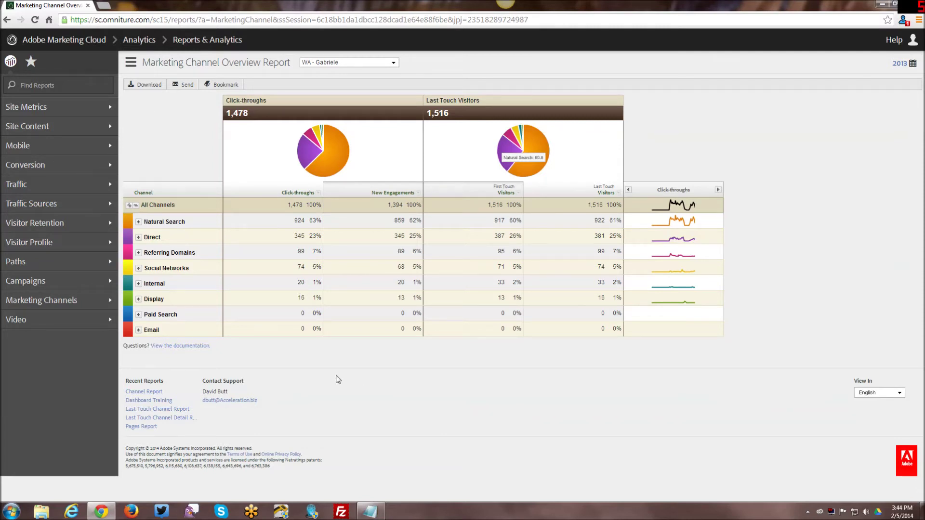
Step: Expand Natural Search to view its Google channel values, then collapse it again
click(138, 223)
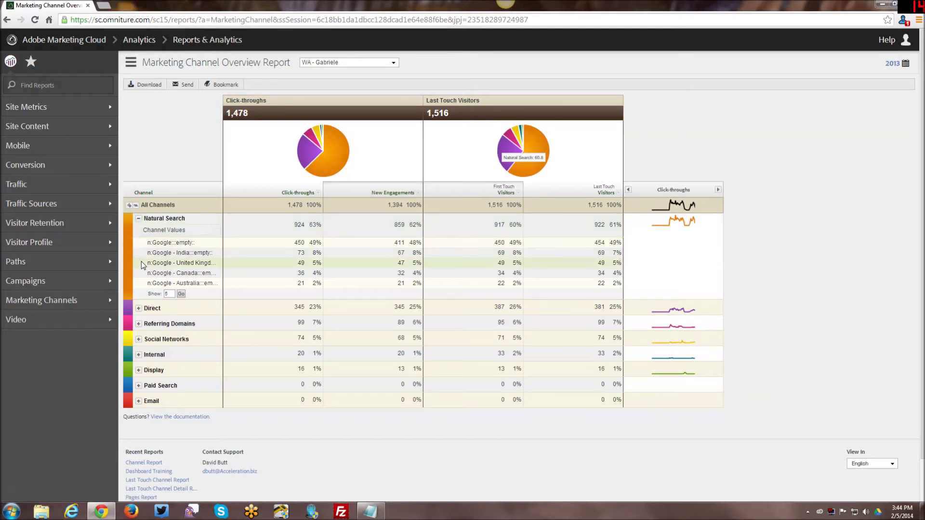
click(138, 218)
Step: Expand the Direct, Referring Domains and Social Networks channels to show their channel values
click(138, 237)
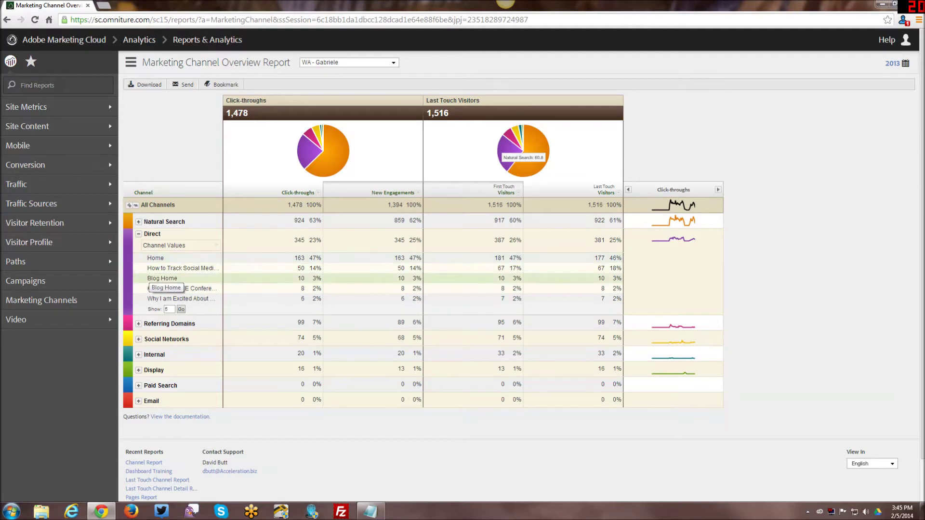
click(139, 324)
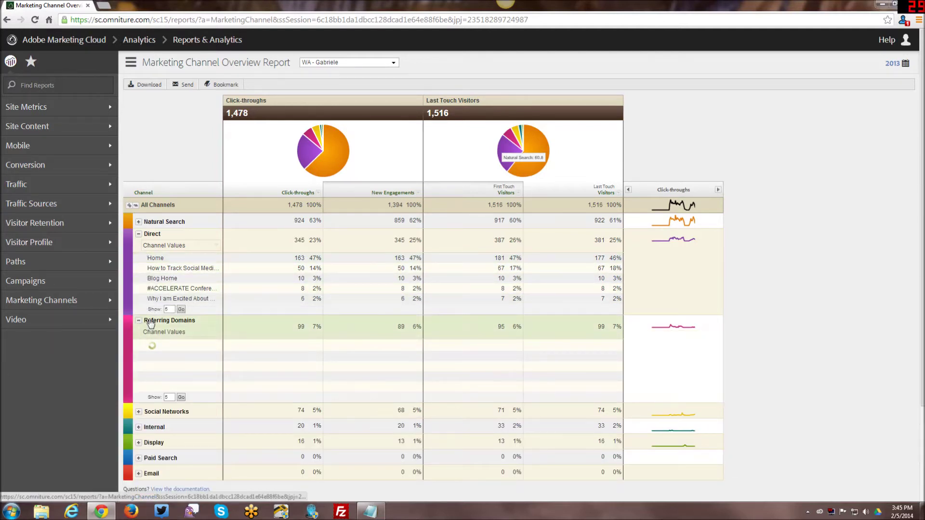
scroll(269, 308, down, 1)
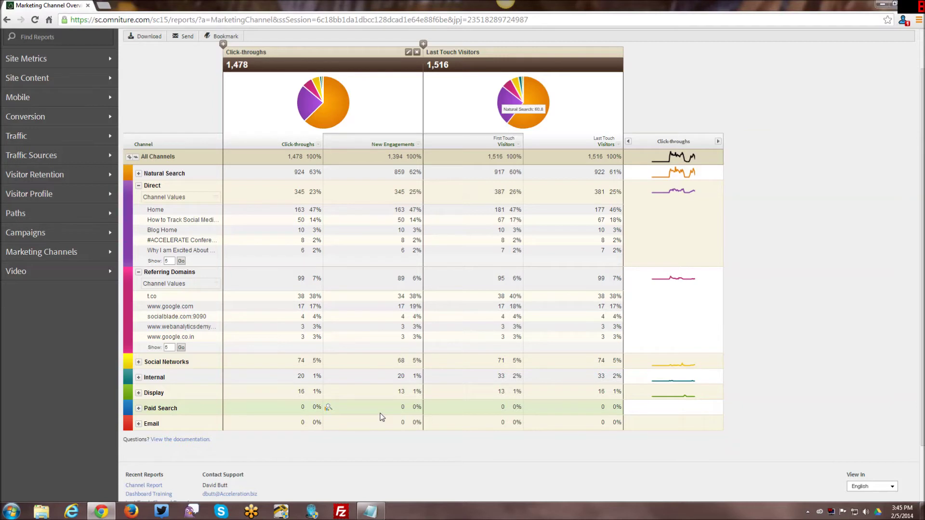
click(139, 362)
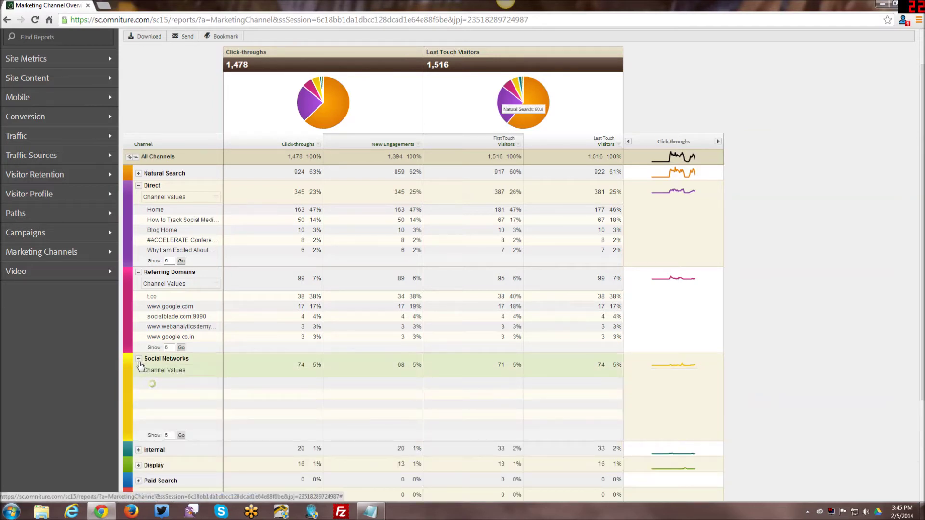
scroll(124, 369, down, 2)
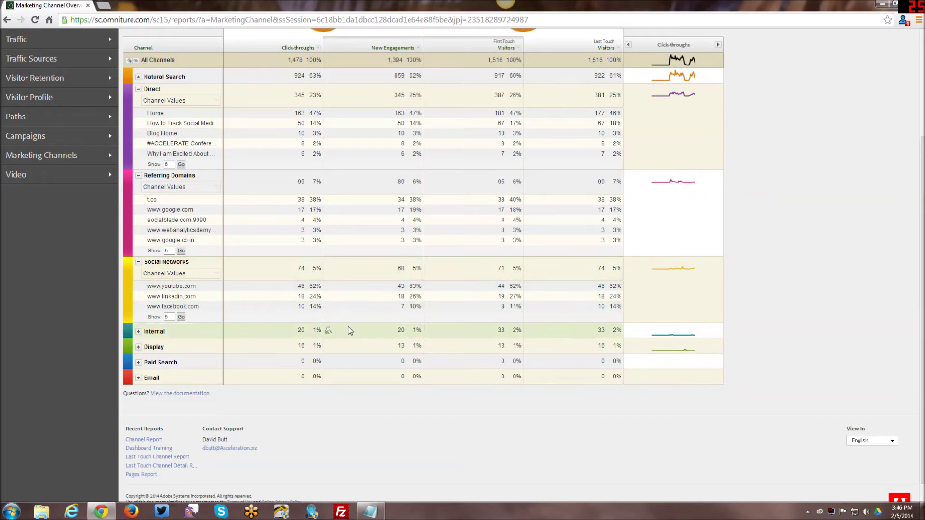
scroll(350, 330, down, 1)
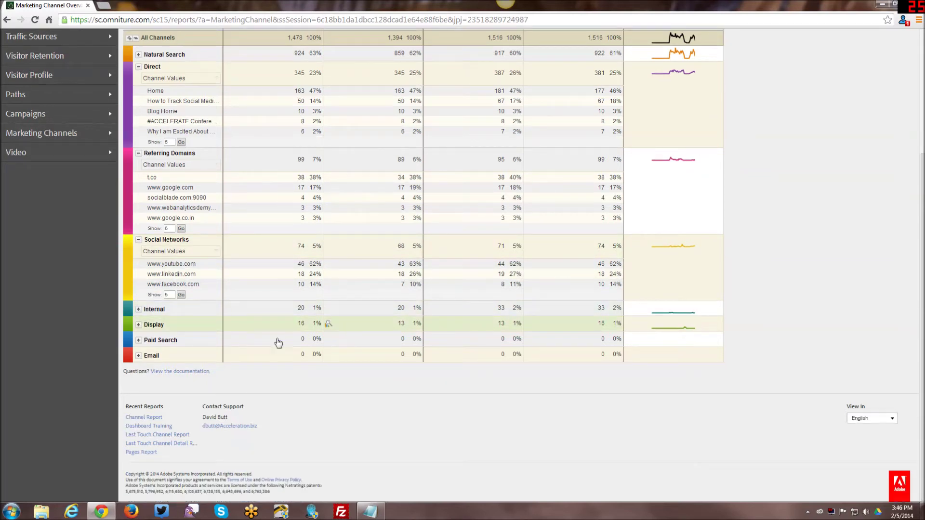
Step: Expand the Internal, Display and Paid Search breakdowns; Paid Search shows no data
click(139, 310)
scroll(113, 343, down, 1)
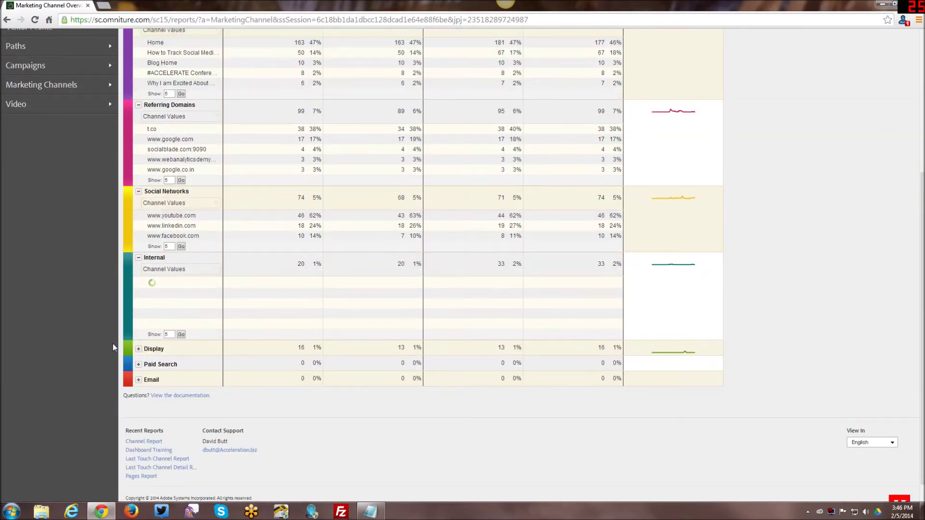
scroll(113, 342, down, 1)
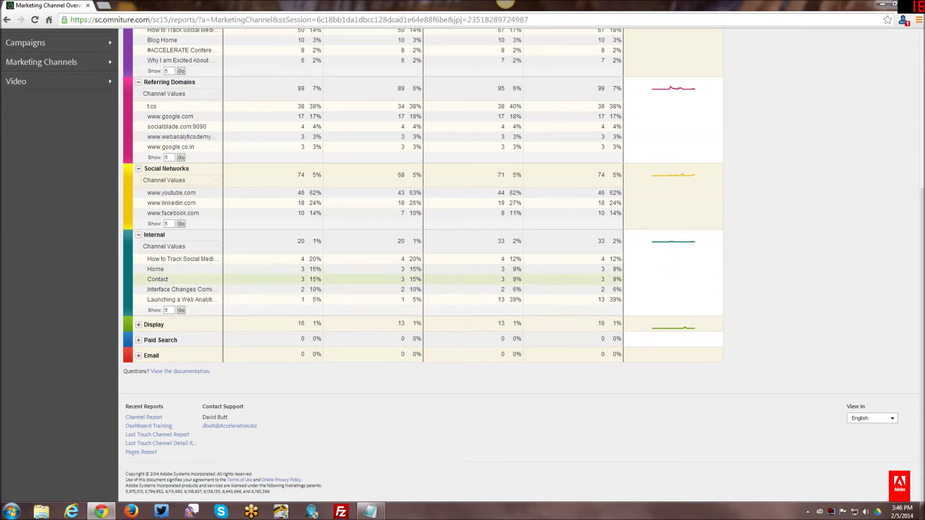
click(138, 325)
scroll(256, 363, down, 1)
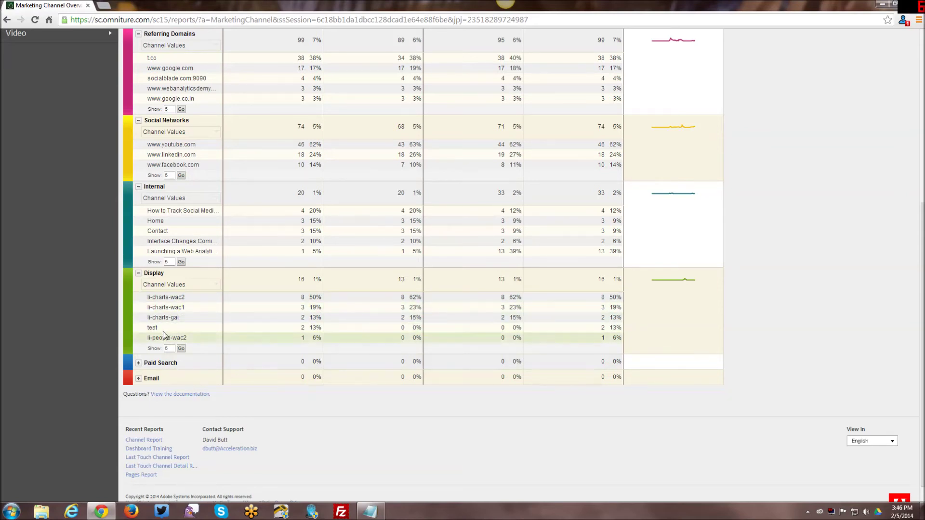
scroll(372, 319, down, 1)
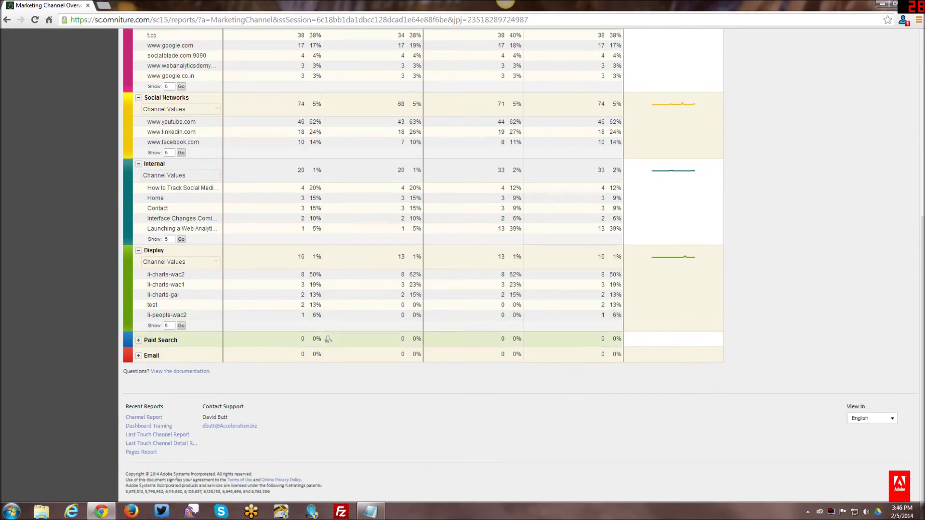
click(138, 341)
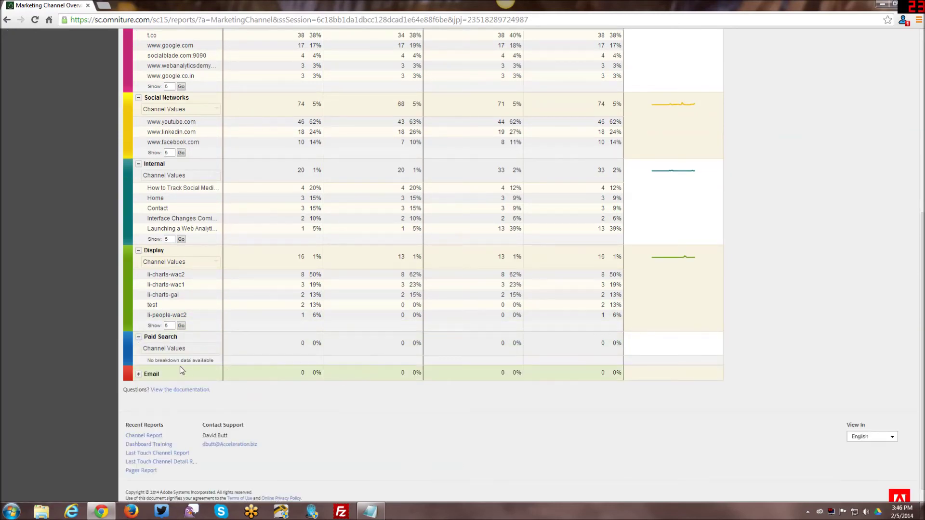
scroll(534, 418, up, 3)
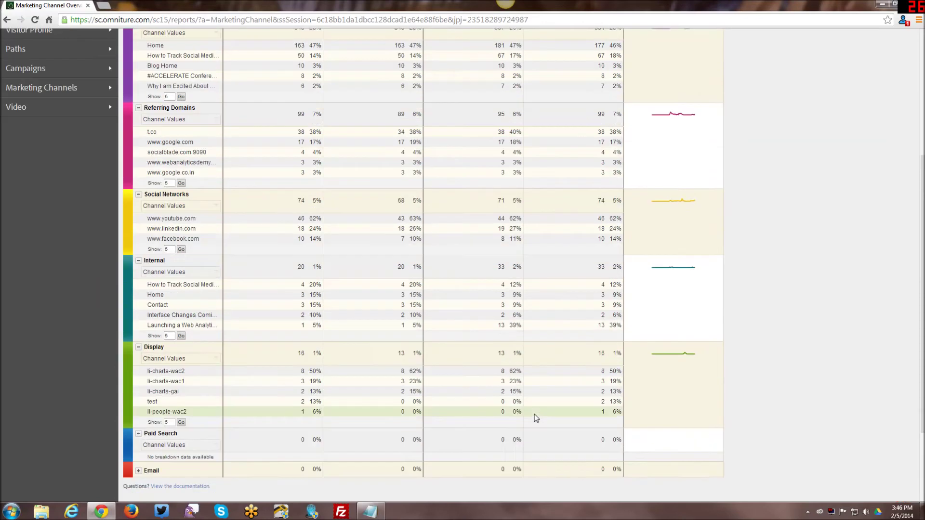
scroll(535, 418, up, 1)
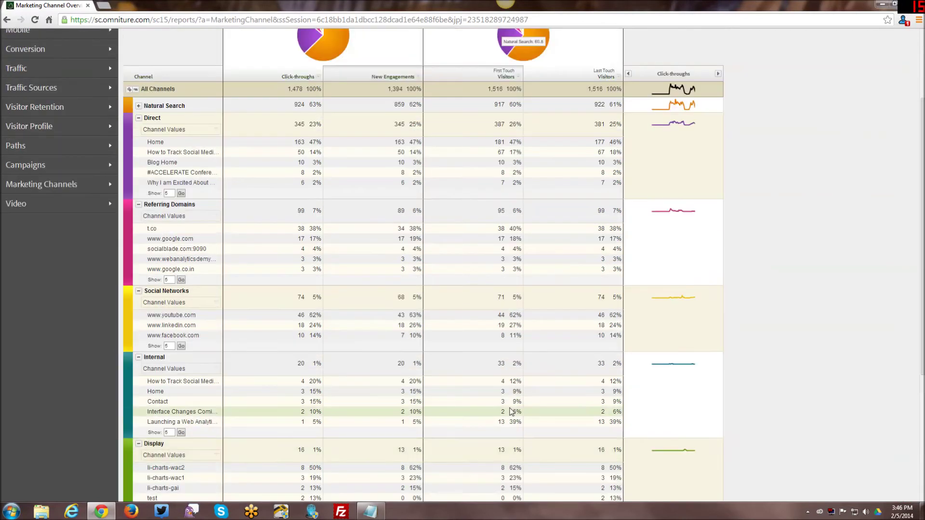
Step: Expand Natural Search to list its Google search rows, then open the First Touch Visitors metric chooser
click(138, 106)
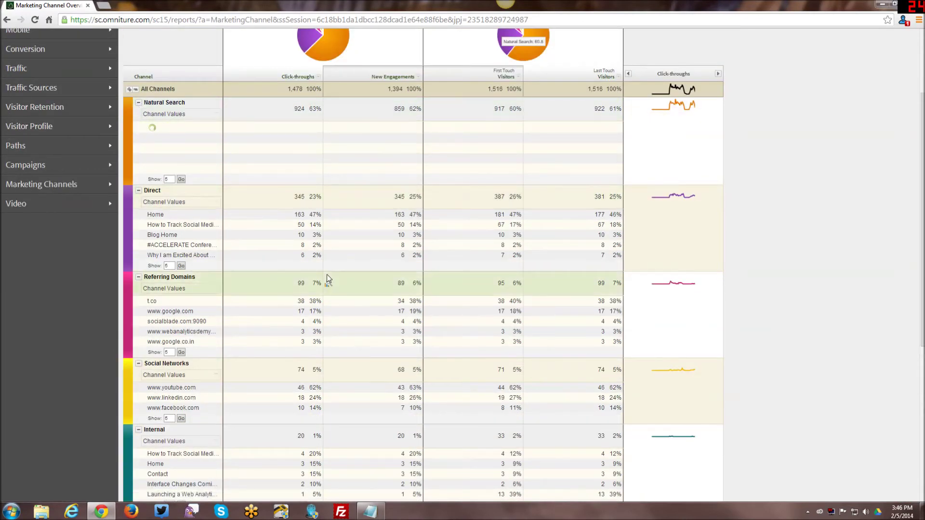
scroll(320, 336, down, 3)
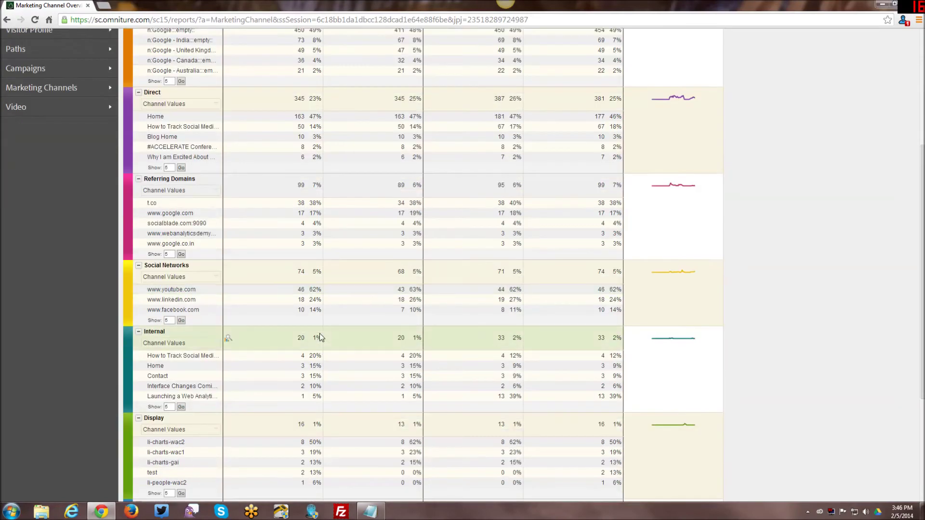
scroll(319, 334, down, 1)
scroll(319, 334, up, 5)
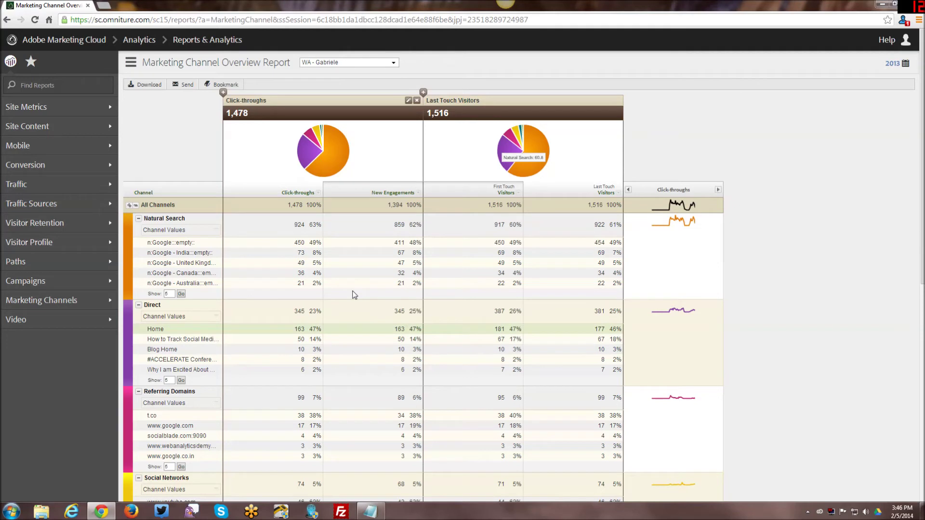
click(423, 93)
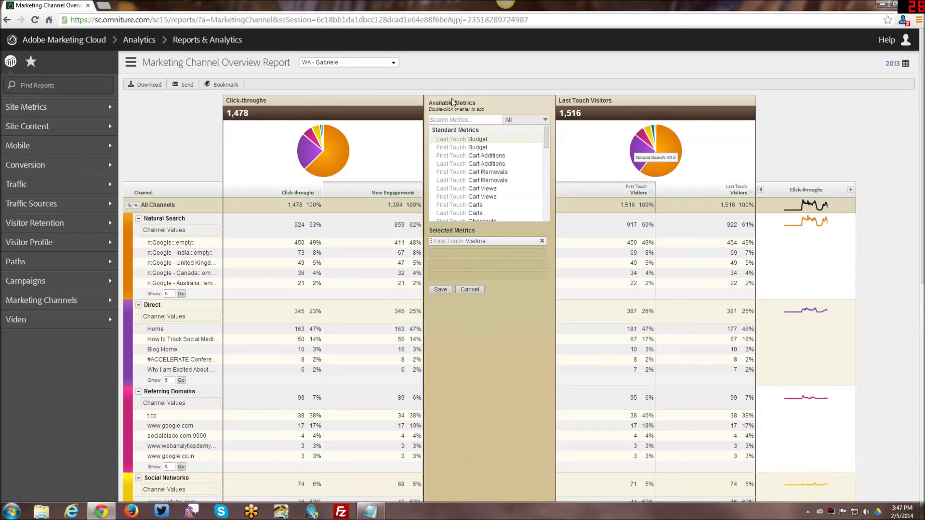
mouse_move(417, 105)
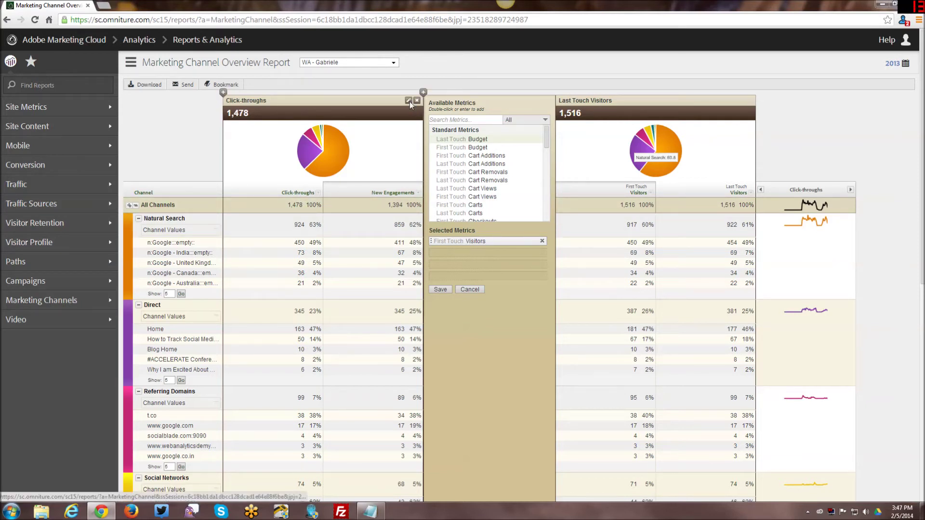
click(409, 100)
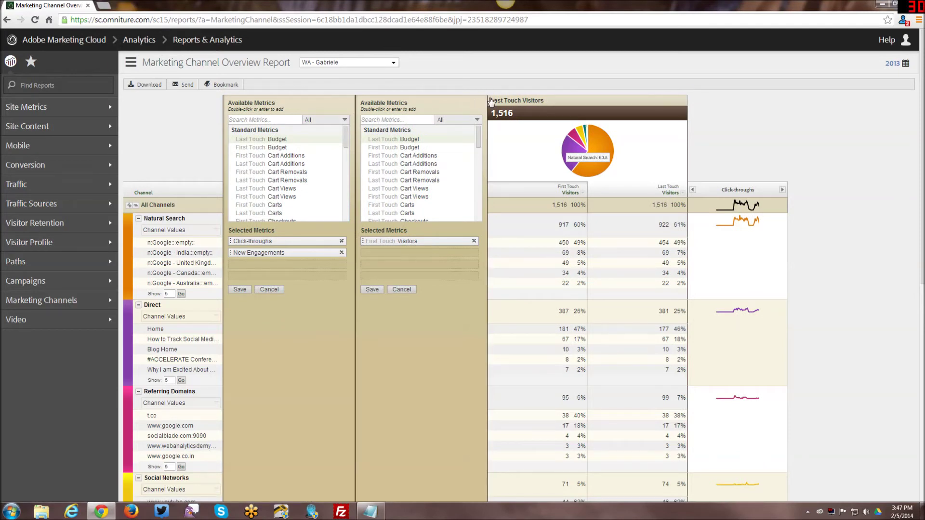
click(401, 289)
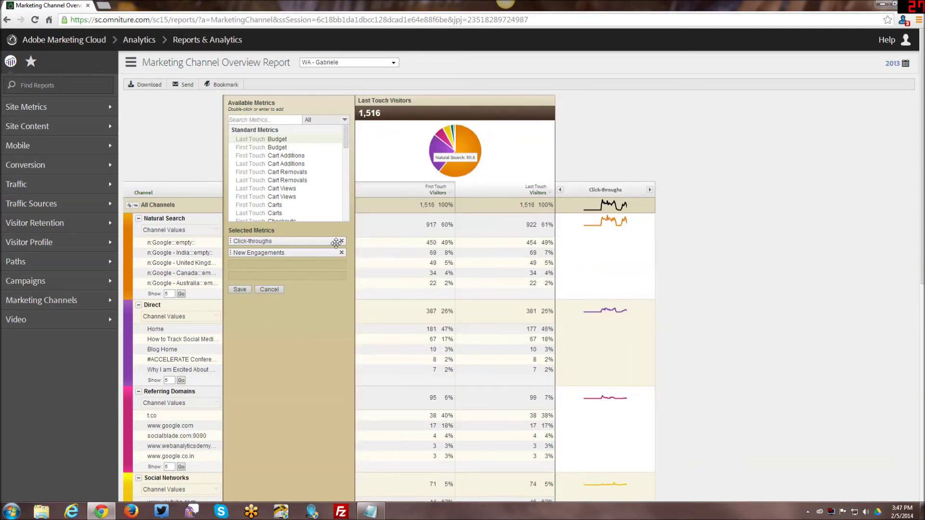
click(269, 289)
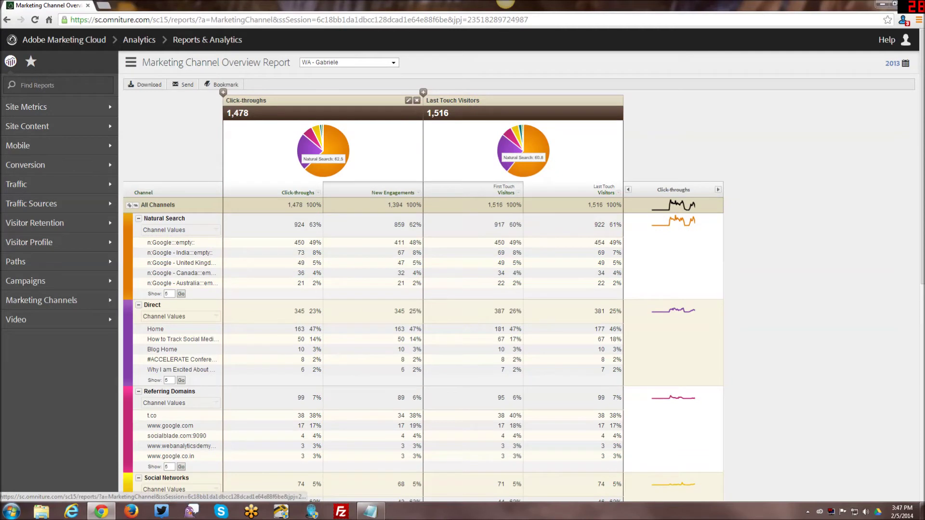
click(409, 101)
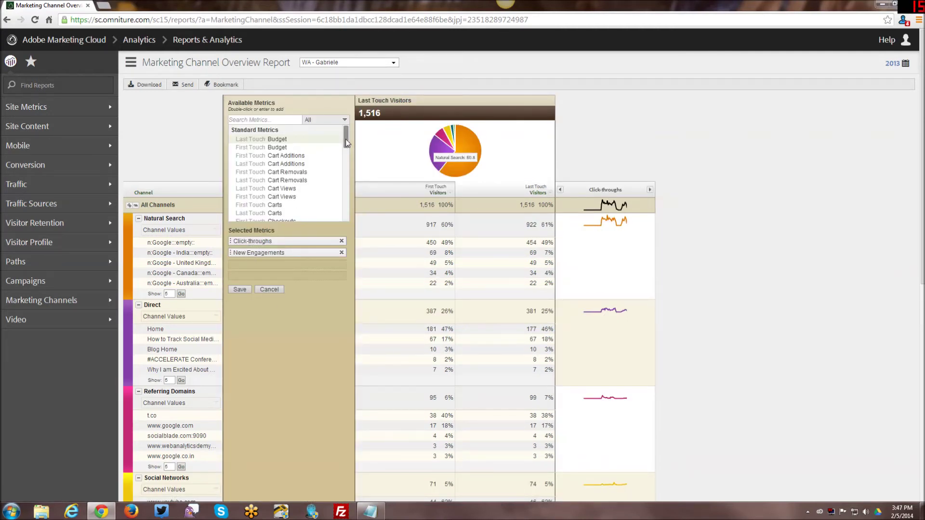
drag(345, 139, 346, 153)
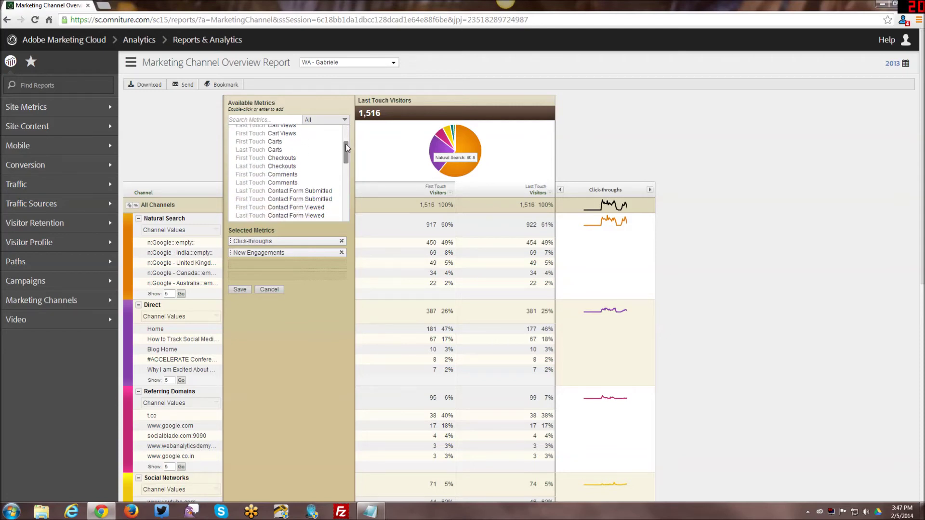
scroll(335, 147, up, 5)
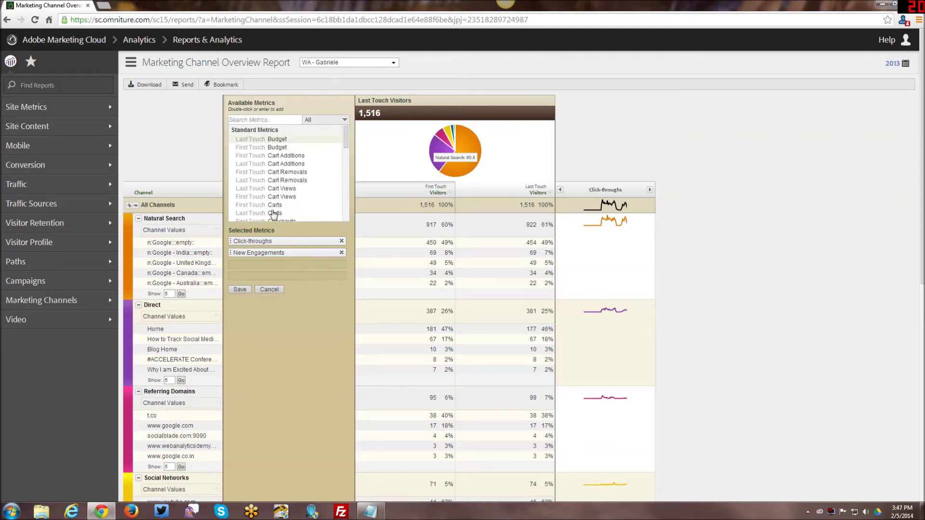
drag(345, 137, 344, 176)
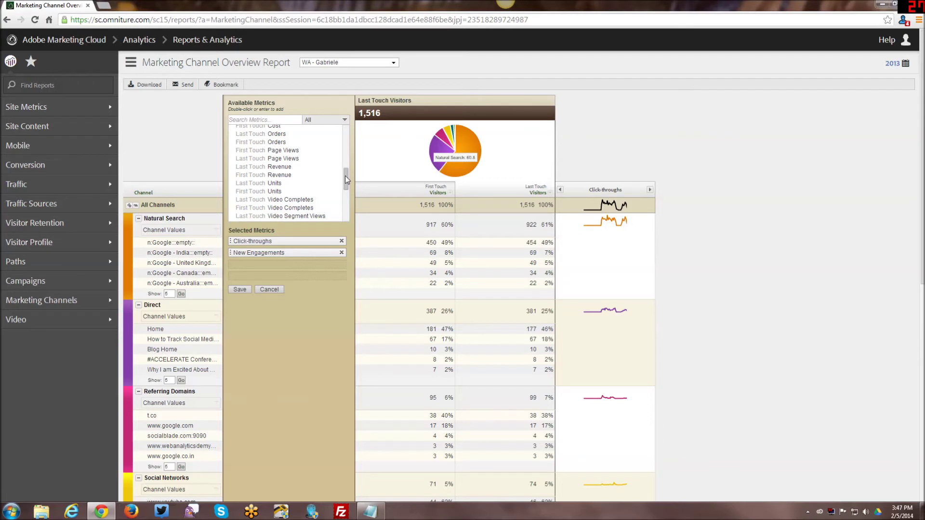
drag(345, 175, 346, 189)
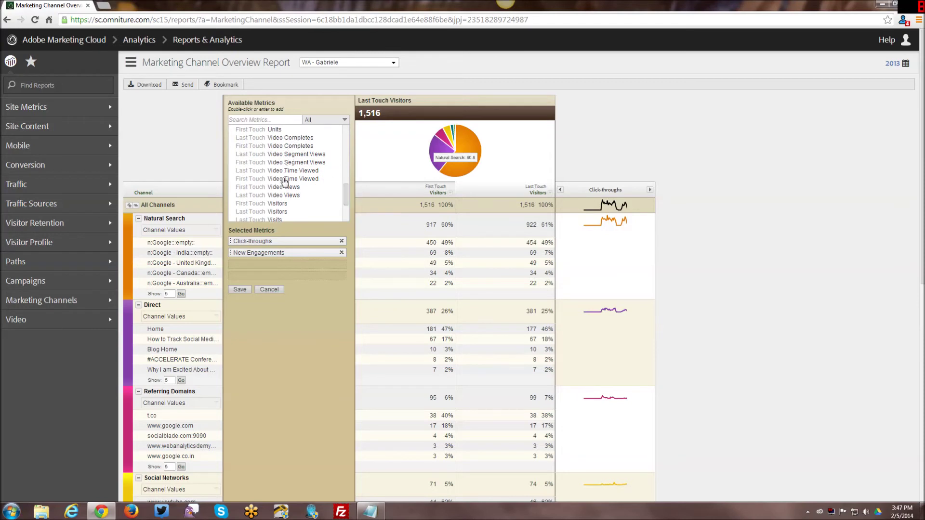
mouse_move(346, 190)
mouse_down()
mouse_move(346, 200)
mouse_move(338, 183)
mouse_up()
drag(347, 191, 347, 197)
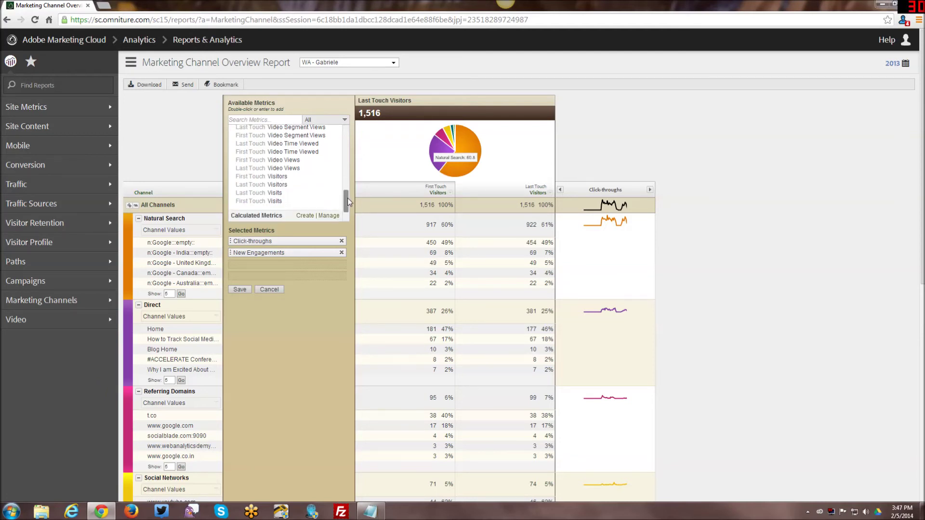
scroll(347, 198, down, 1)
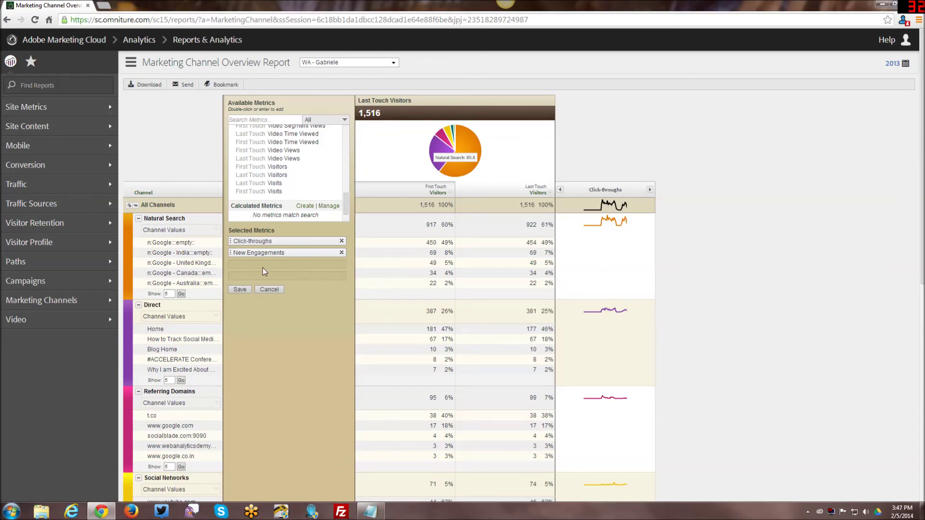
click(273, 290)
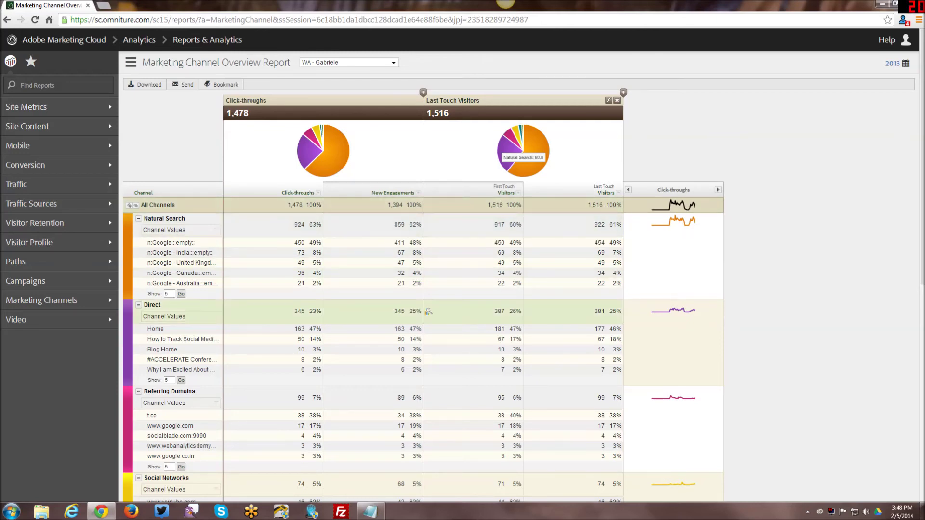
Step: Open the First Touch Channel report from the Marketing Channels flyout
scroll(255, 332, down, 5)
scroll(255, 333, up, 5)
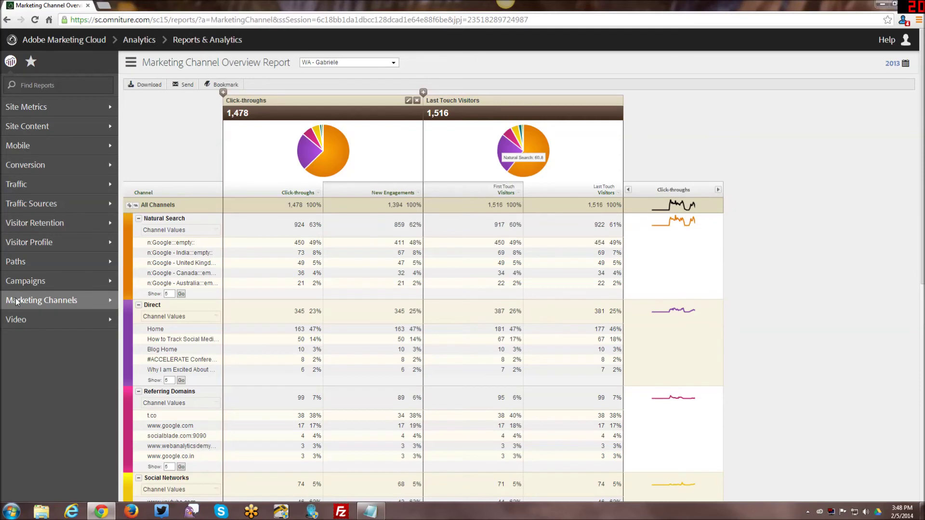
mouse_move(16, 301)
click(152, 321)
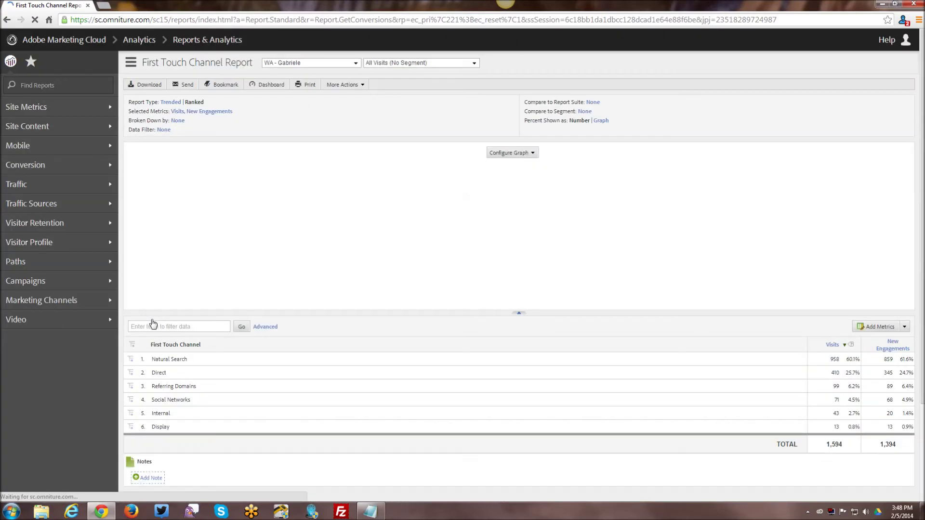
Step: Review Visits and New Engagements per channel in the First Touch Channel report, then bring up the Marketing Channels list
scroll(763, 193, down, 3)
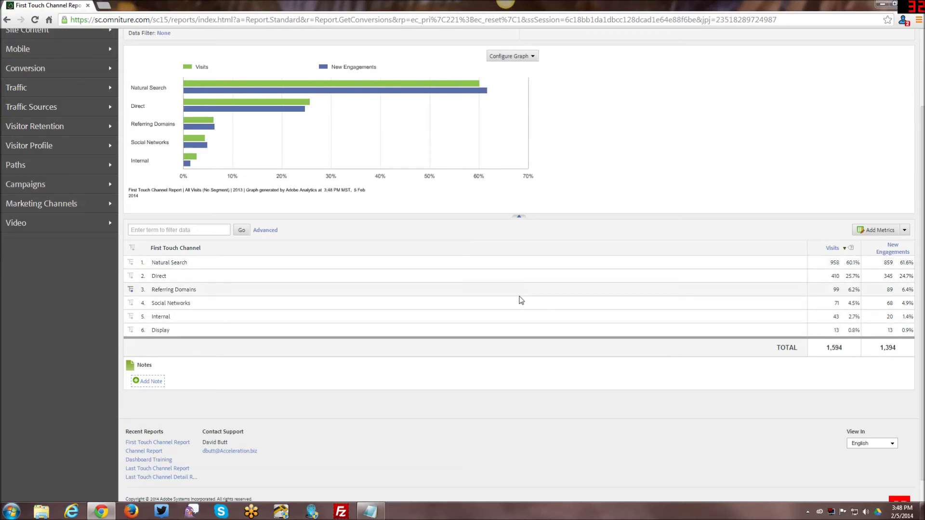
scroll(520, 300, up, 3)
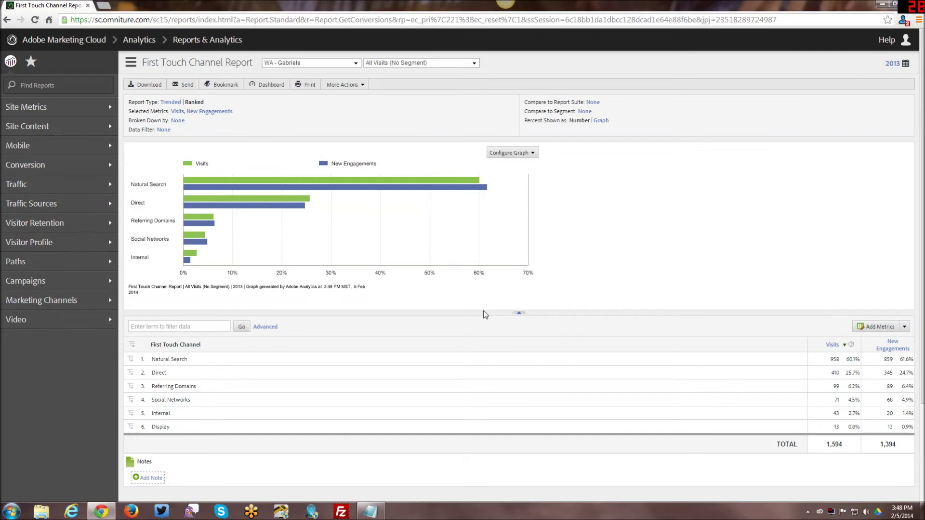
click(53, 303)
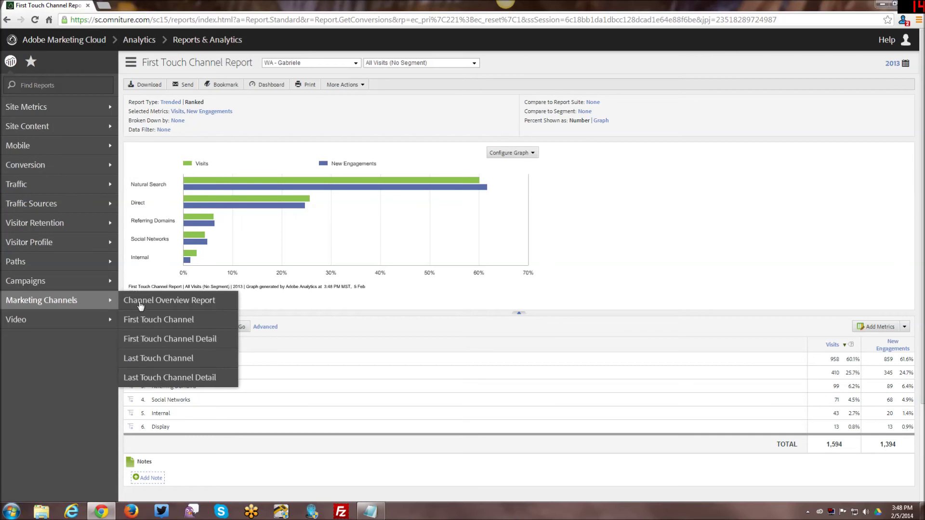
Step: Open the First Touch Channel Detail report and sort its entries by New Engagements
click(165, 338)
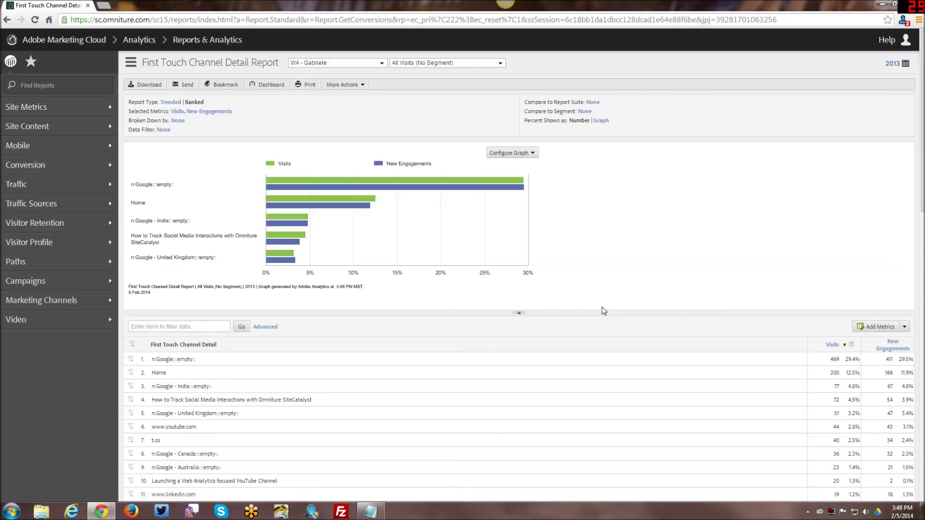
scroll(630, 262, down, 2)
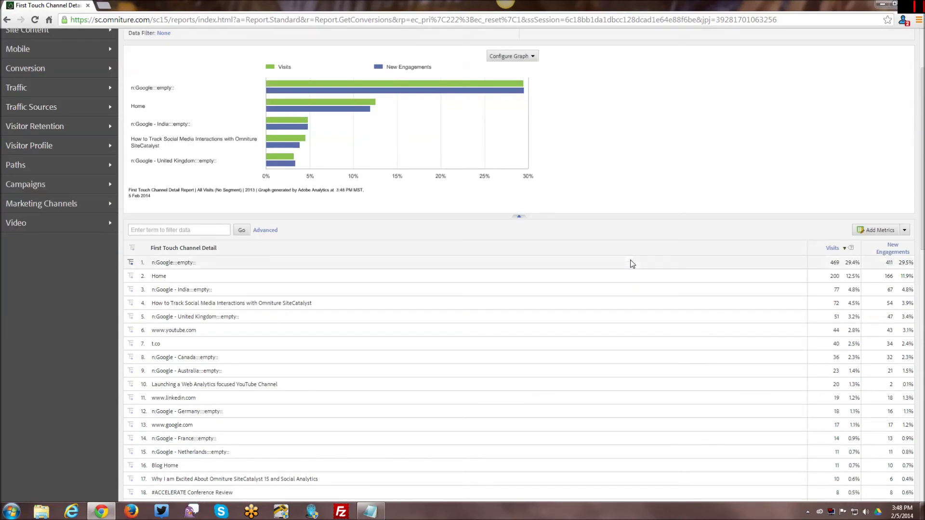
scroll(632, 264, down, 1)
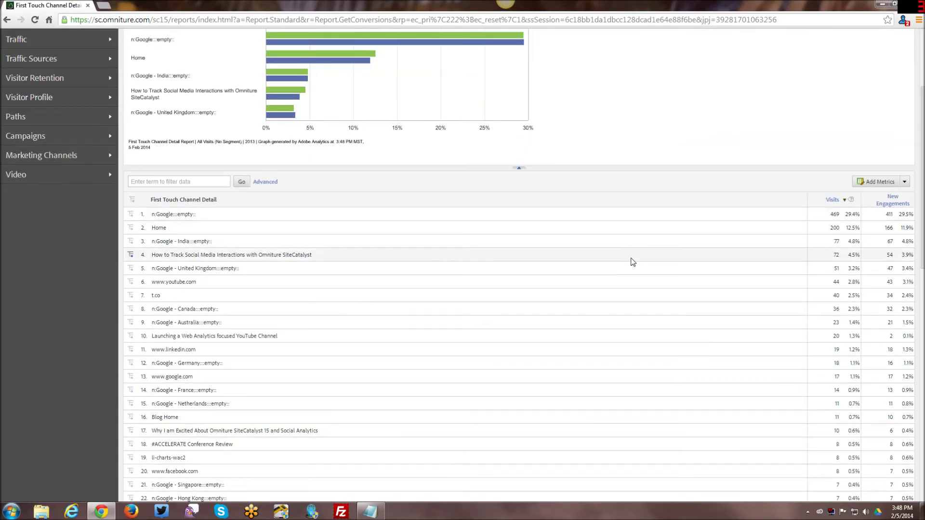
click(888, 201)
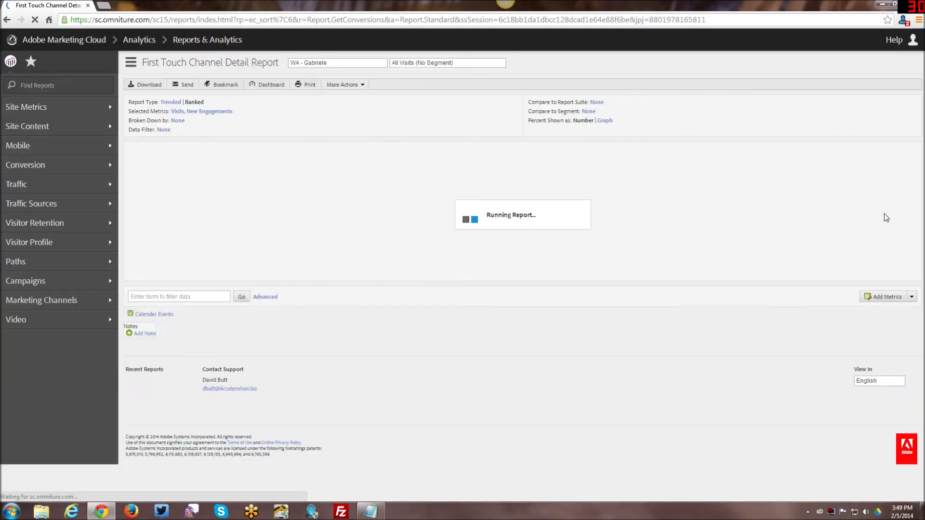
scroll(879, 238, down, 2)
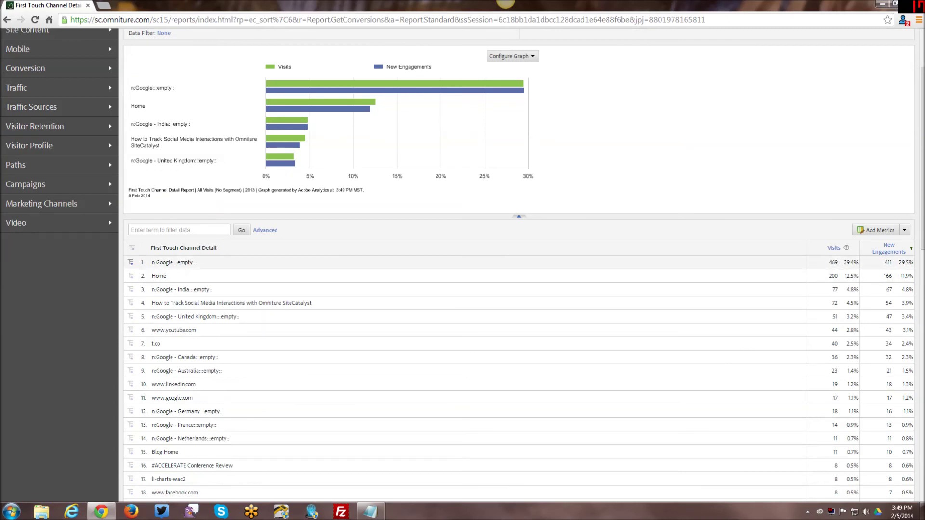
Step: Inspect the top n:Google::empty:: entry by highlighting parts of its text, then clearing the selection
drag(160, 263, 197, 263)
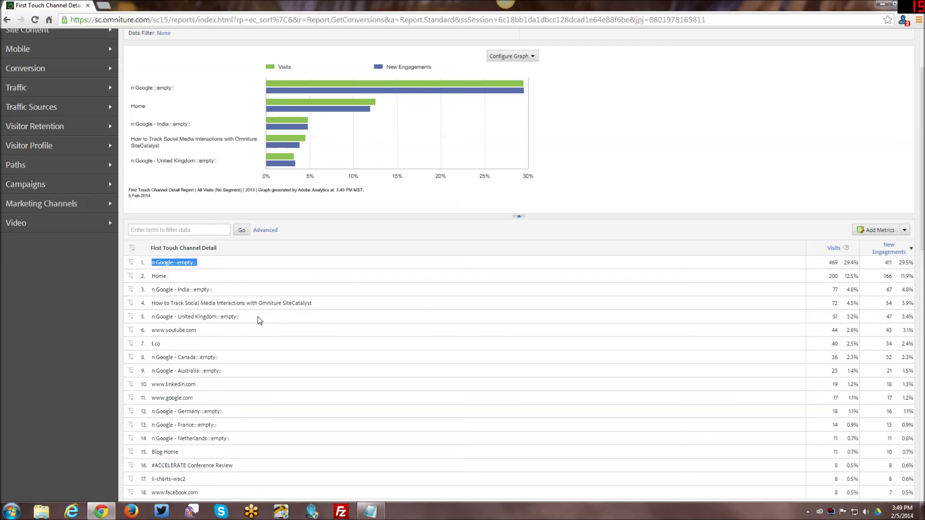
scroll(176, 330, down, 2)
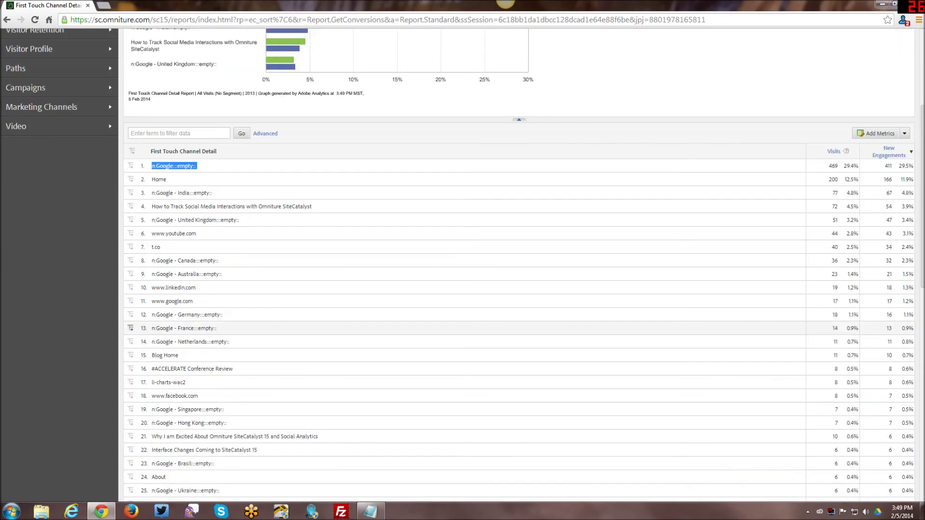
scroll(176, 333, down, 1)
scroll(176, 333, up, 3)
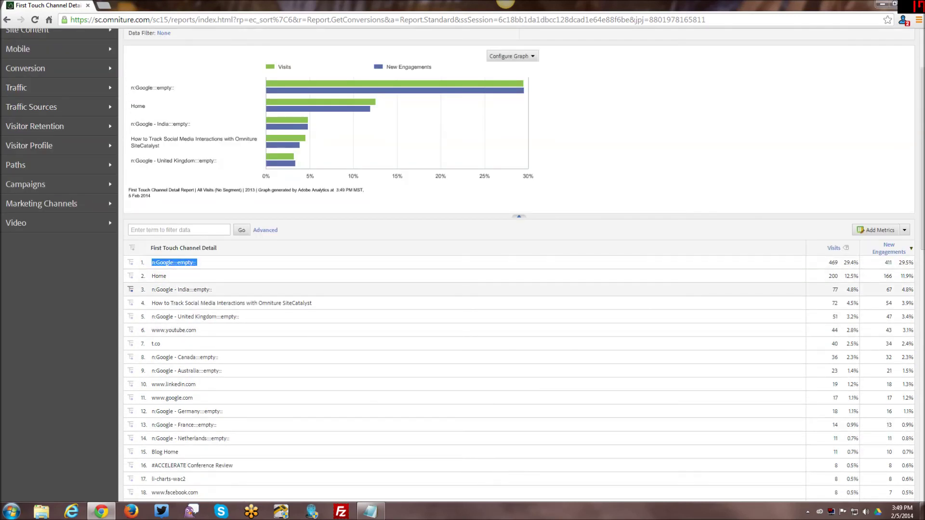
scroll(178, 289, down, 1)
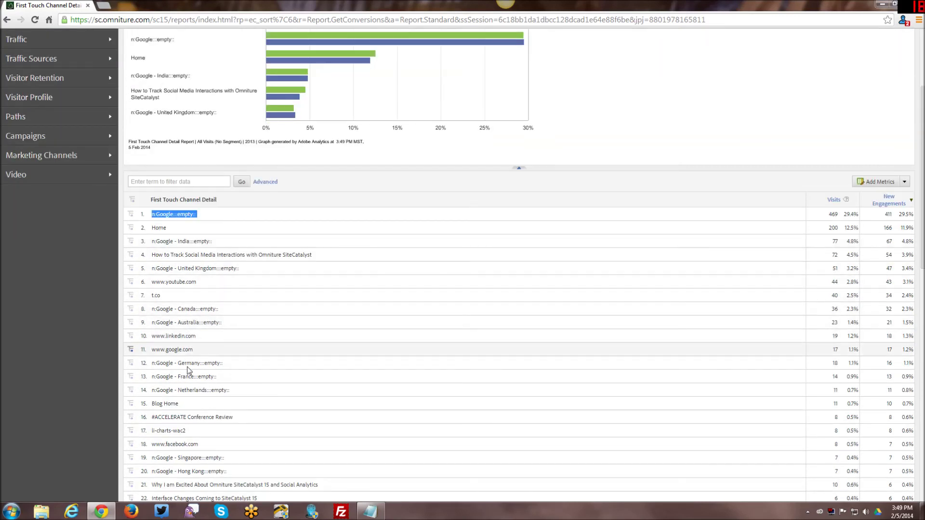
scroll(187, 361, up, 2)
click(198, 313)
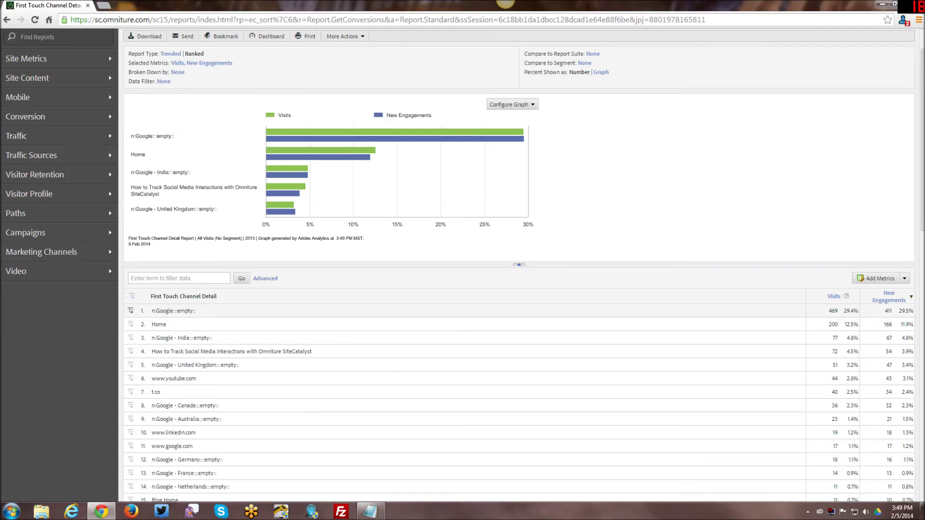
drag(175, 311, 194, 311)
scroll(211, 317, down, 3)
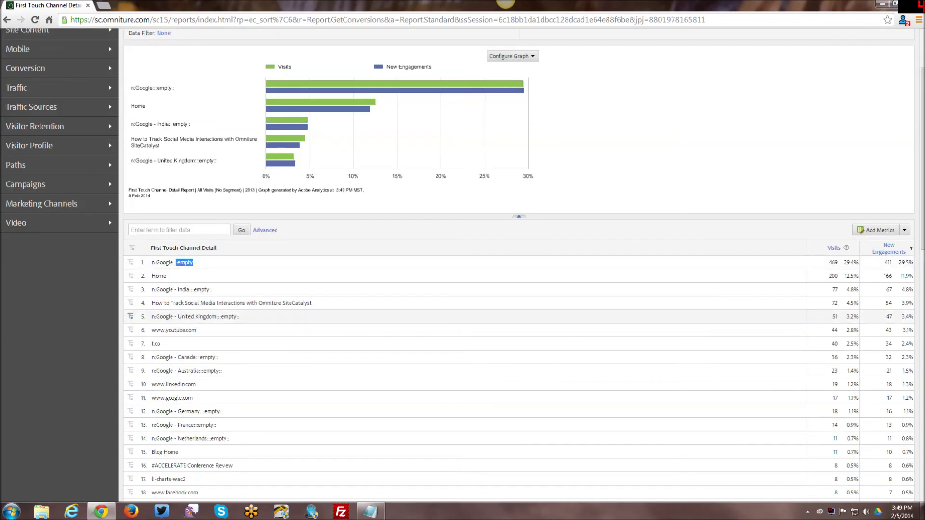
scroll(210, 320, up, 3)
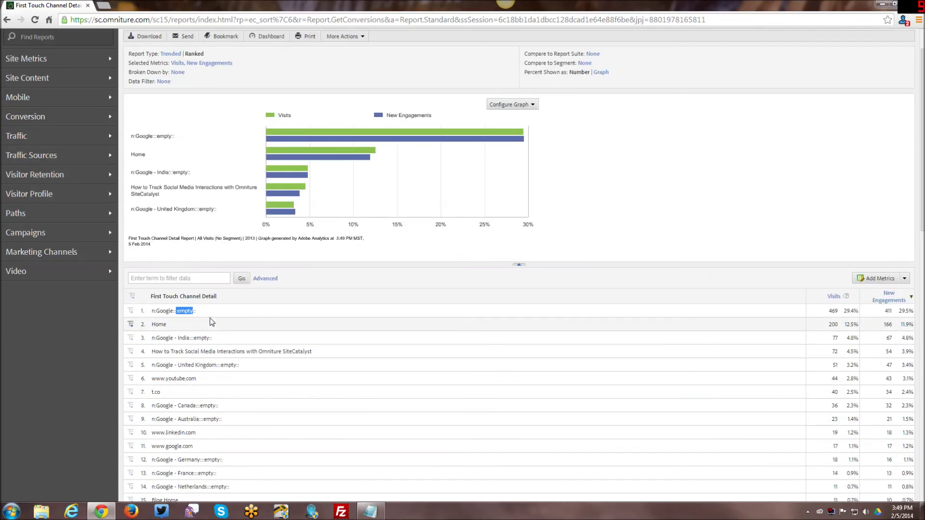
click(209, 311)
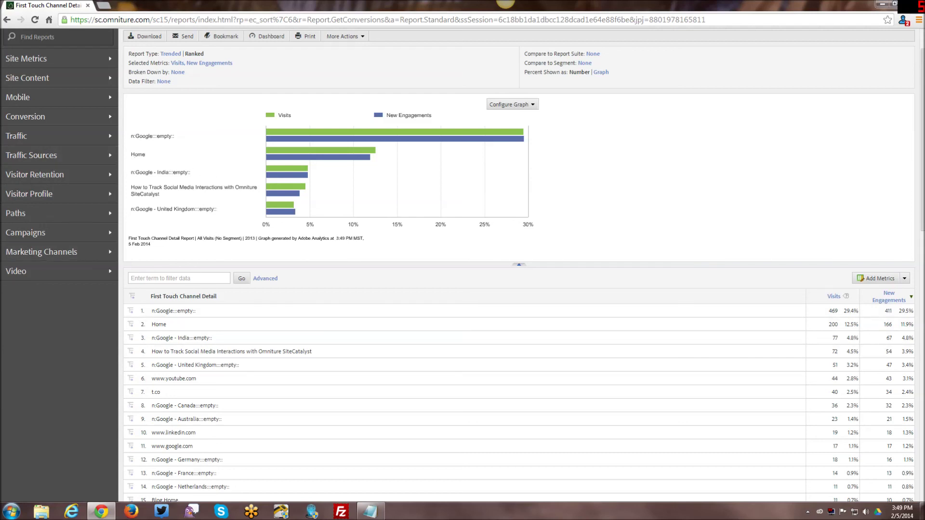
click(36, 251)
Step: Open the Last Touch Channel report showing Visits and Click Throughs per channel
click(151, 308)
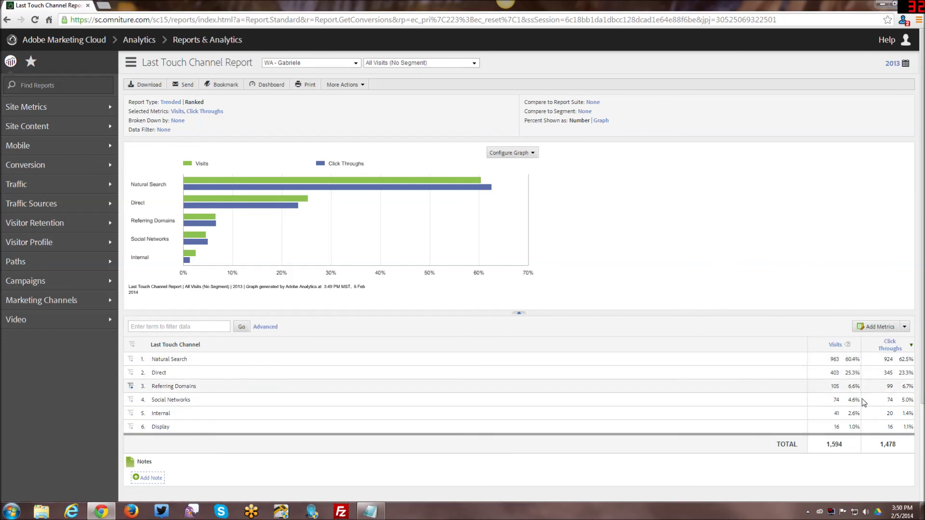
Step: Open the Last Touch Channel Detail report, then switch back to the Marketing Channel Overview report
mouse_move(36, 303)
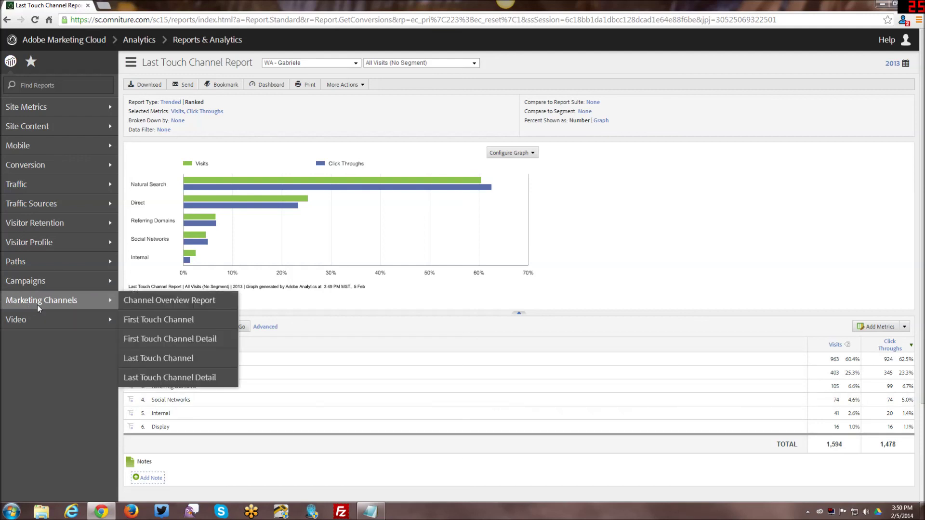
click(151, 379)
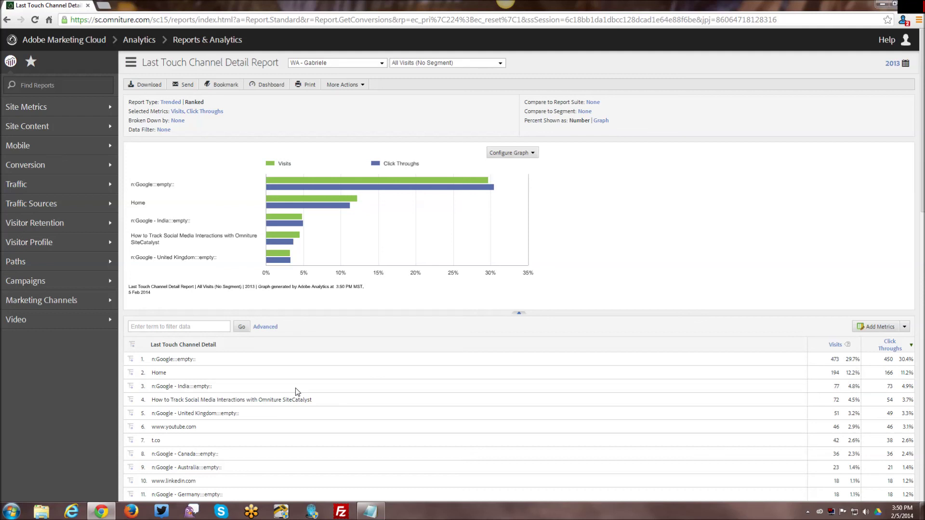
mouse_move(55, 300)
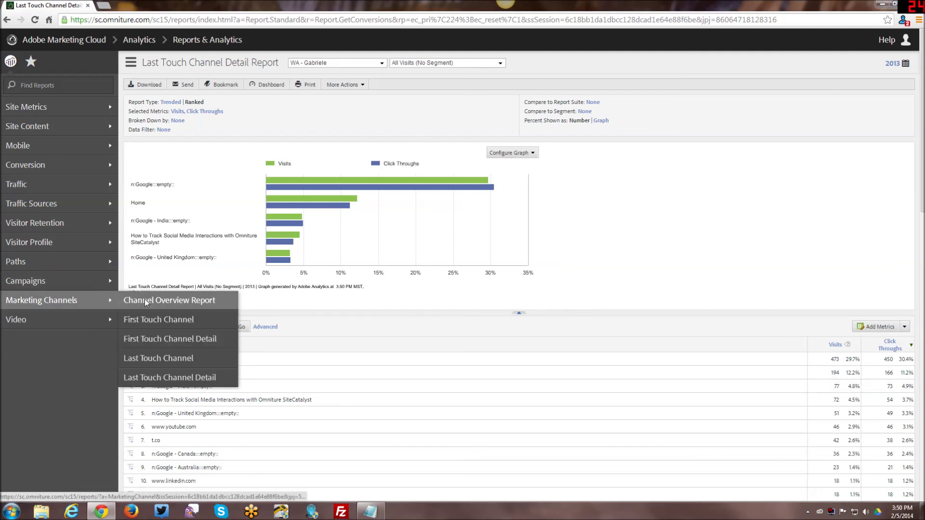
click(144, 299)
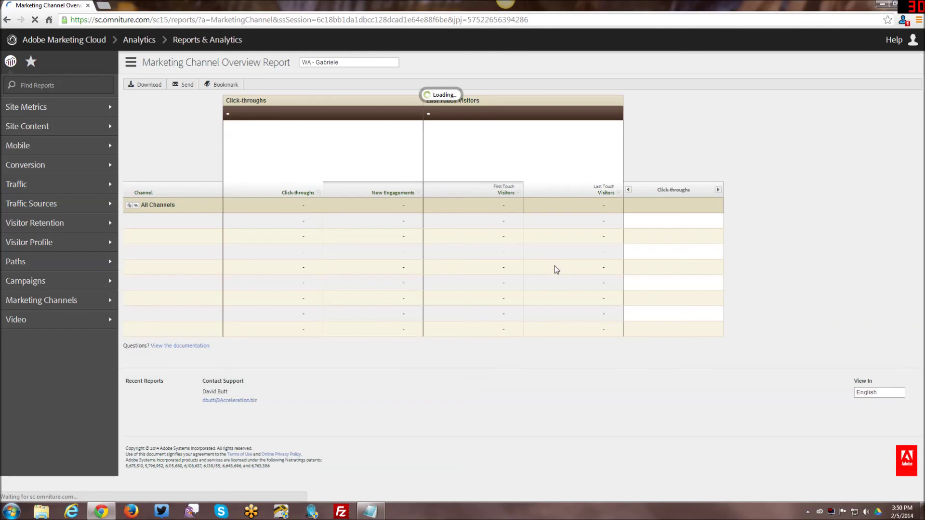